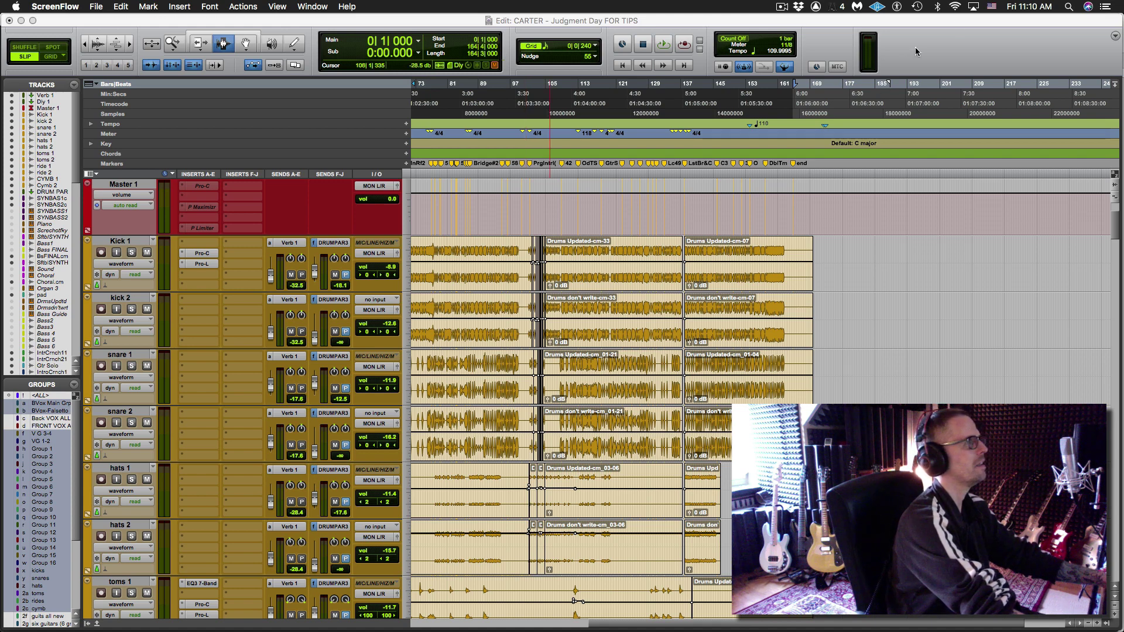
Switch to Pro Tools, bring up the MIDI Editor window, and return to the Edit window.
click(954, 30)
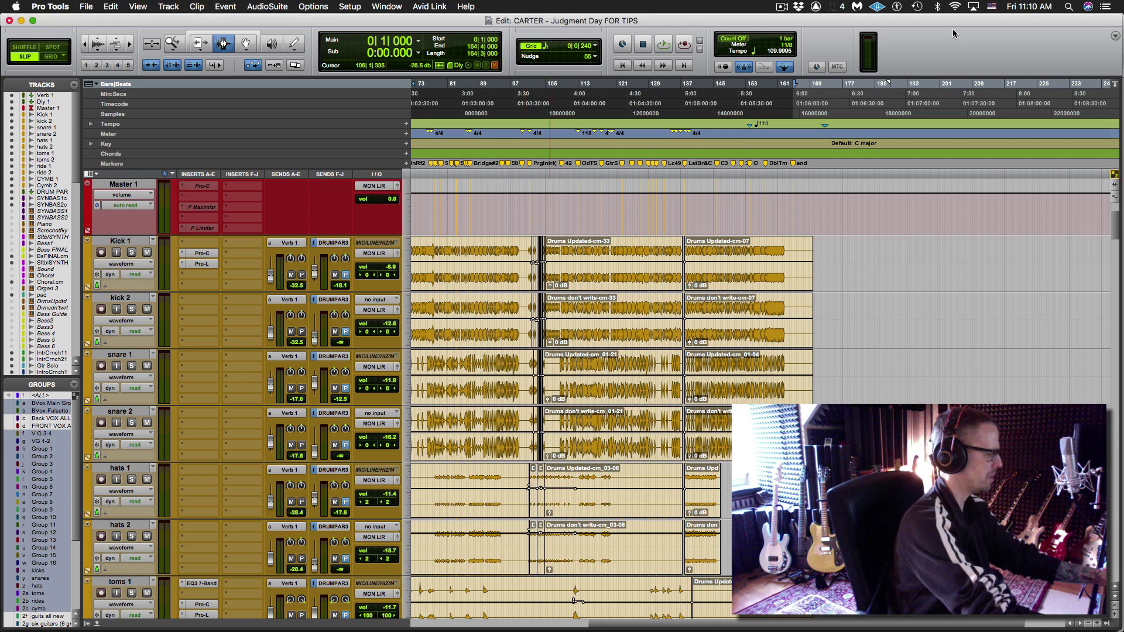
key(ctrl+equal)
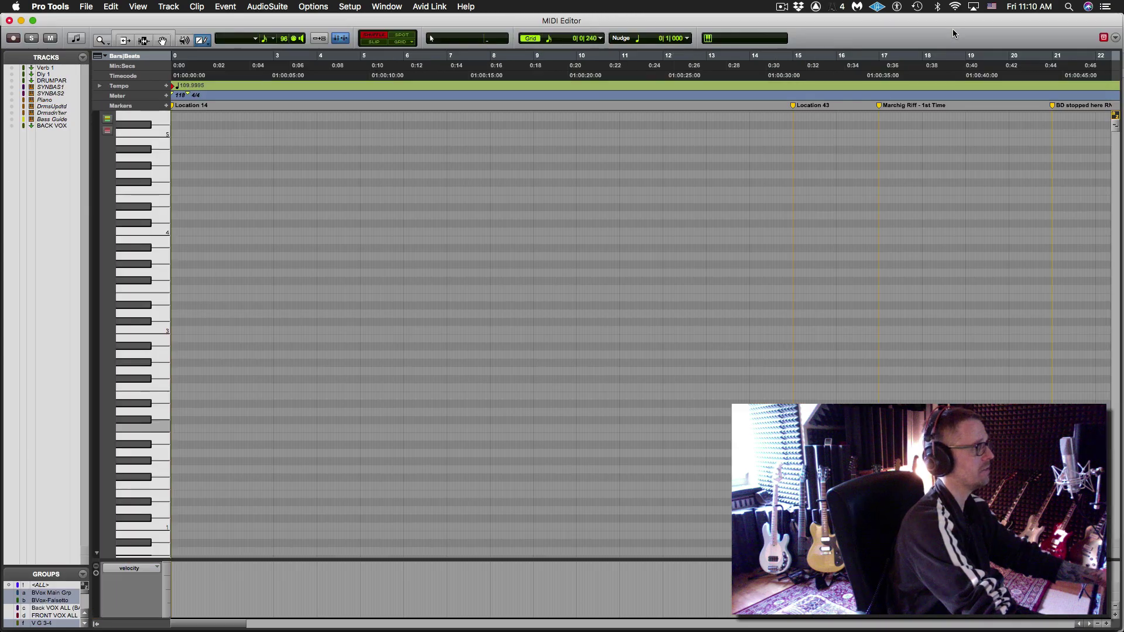
key(super+equal)
key(super+equal)
key(super+equal)
key(ctrl+equal)
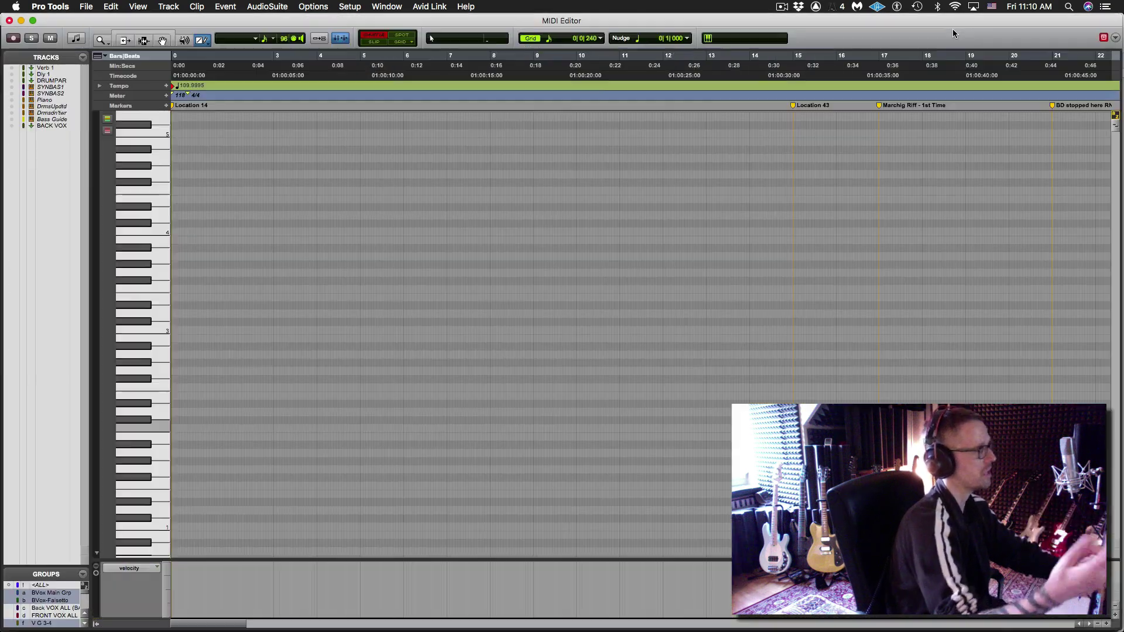
key(ctrl+equal)
key(super+equal)
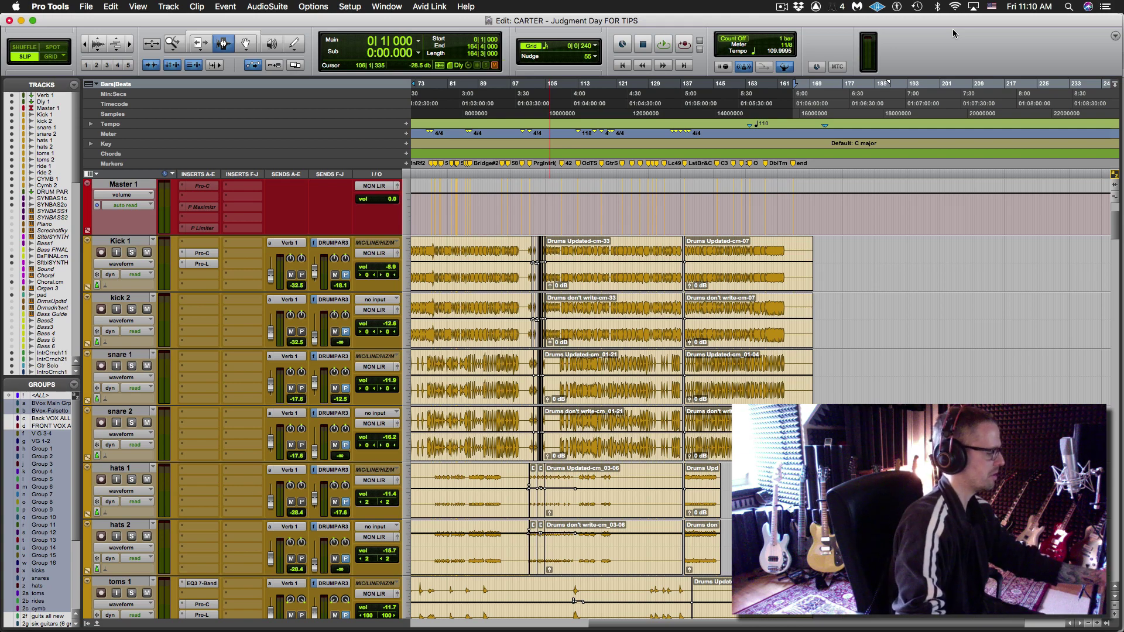
Toggle repeatedly between the Edit and Mix windows, finishing in the Mix window.
key(ctrl+equal)
key(super+equal)
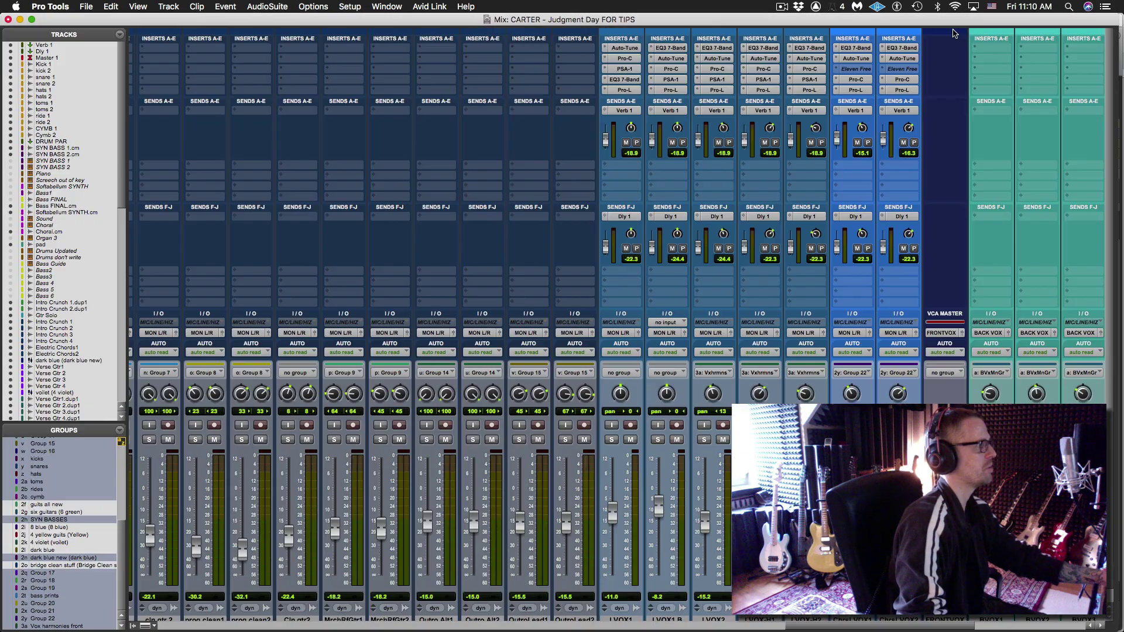
key(ctrl+equal)
key(super+equal)
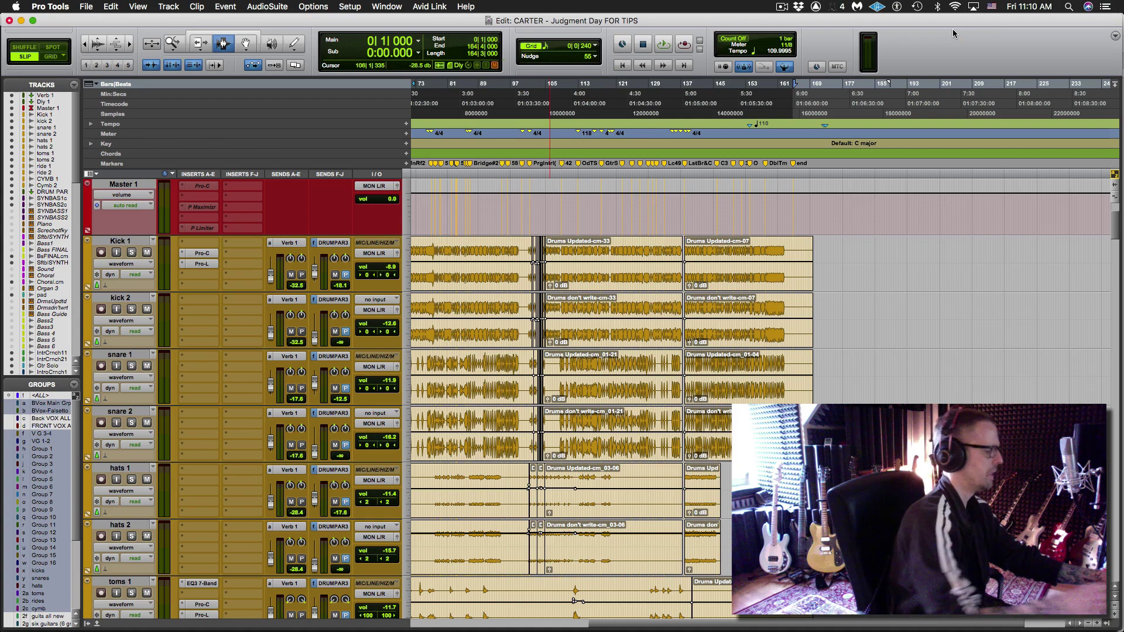
key(super+equal)
key(super+equal)
key(super+equal)
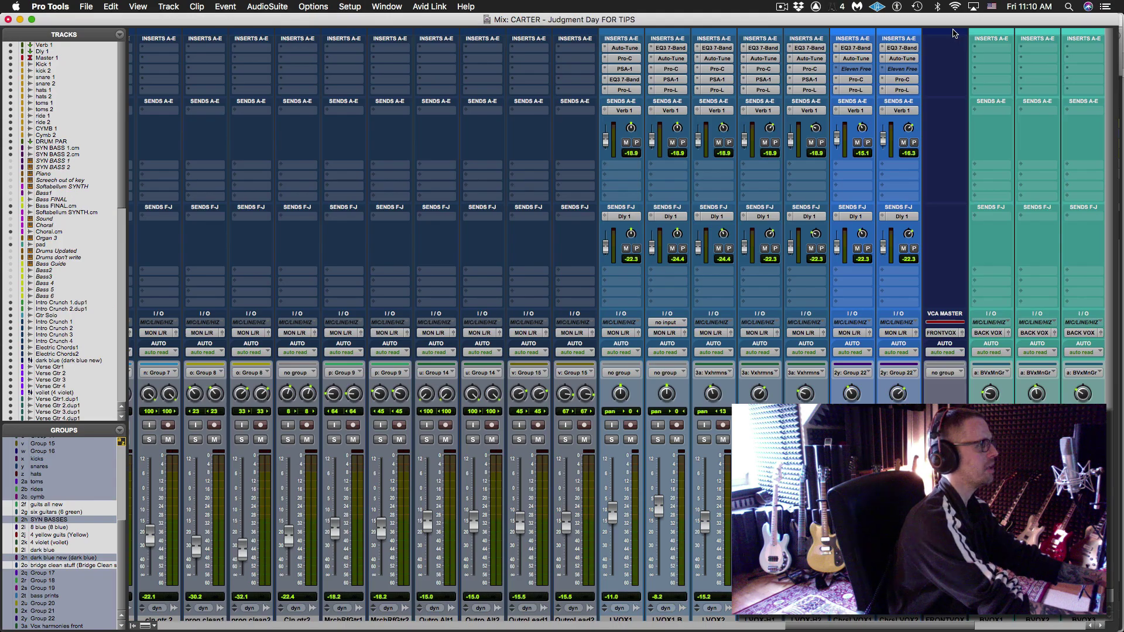
key(super+equal)
key(super+equal)
key(super+equal)
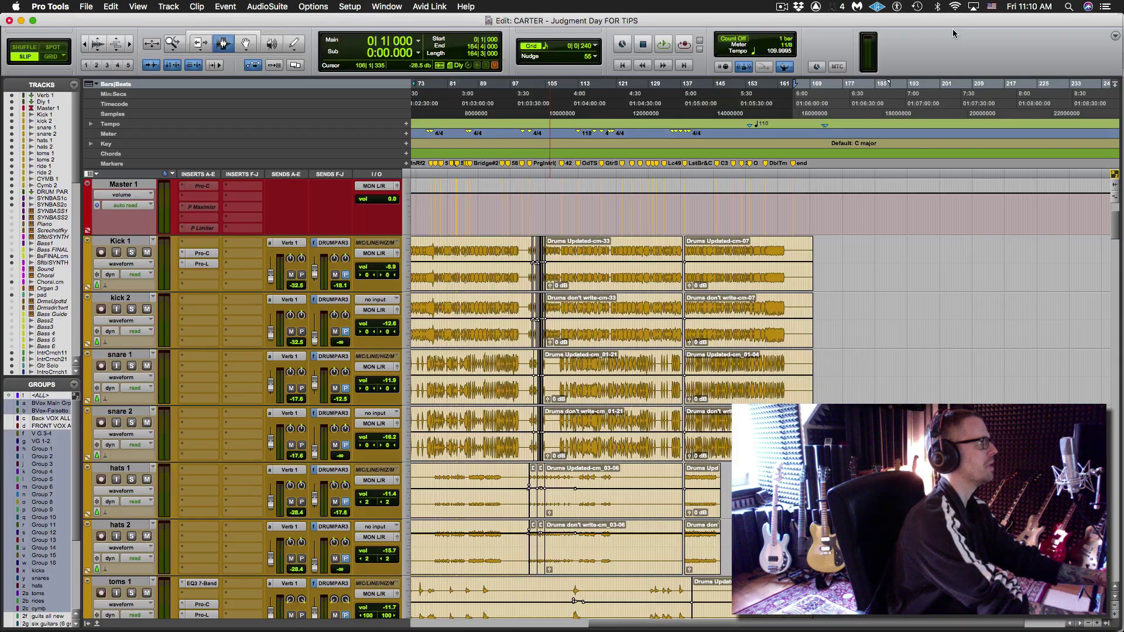
key(super+equal)
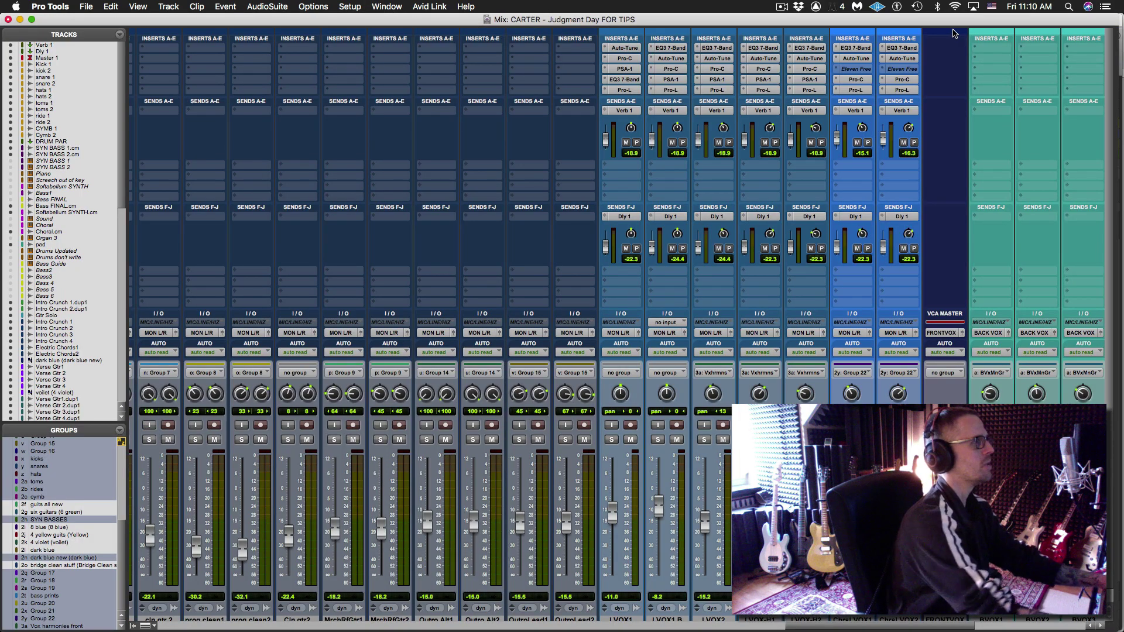
Open the Auto-Tune insert on the LVOX1 channel and move its plug-in window clear of the lead vocal strips.
click(624, 48)
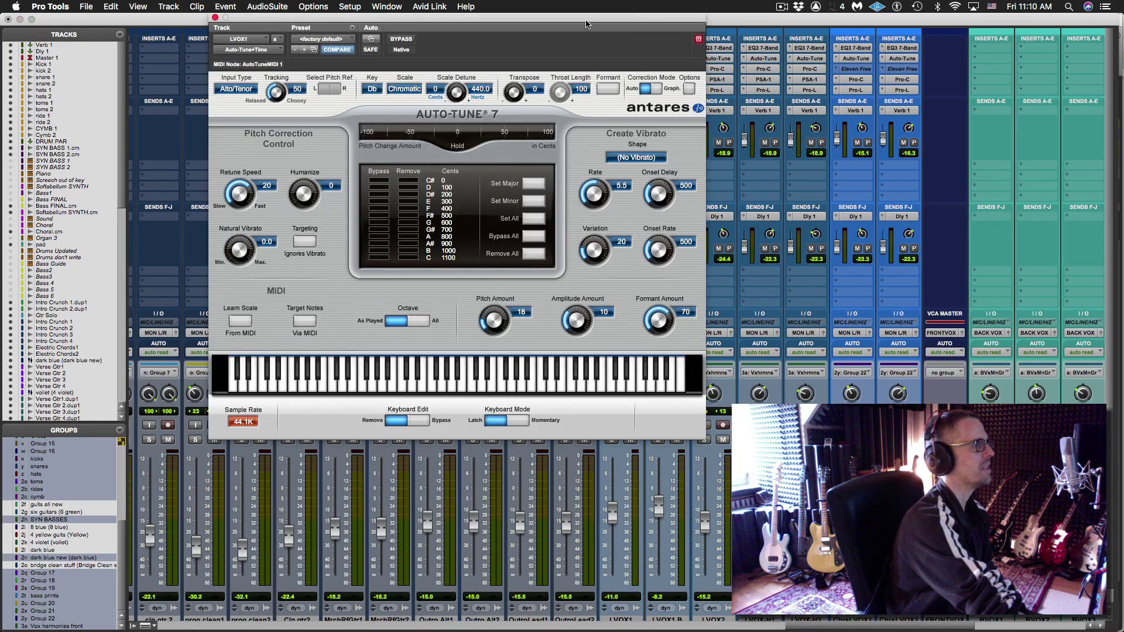
drag(586, 24, 605, 93)
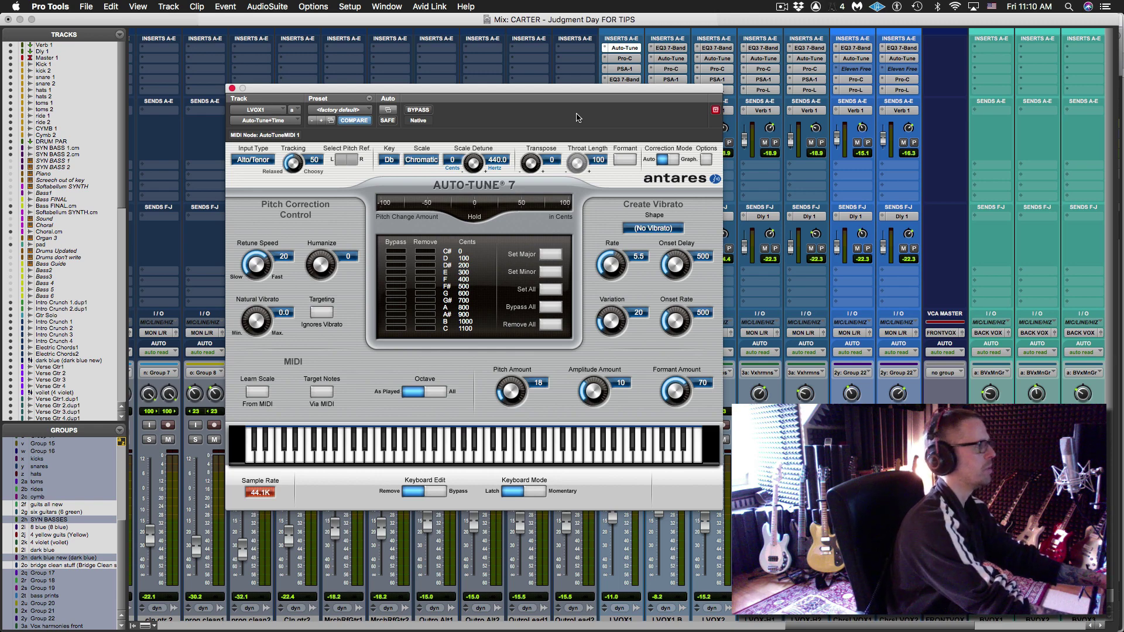
key(super+equal)
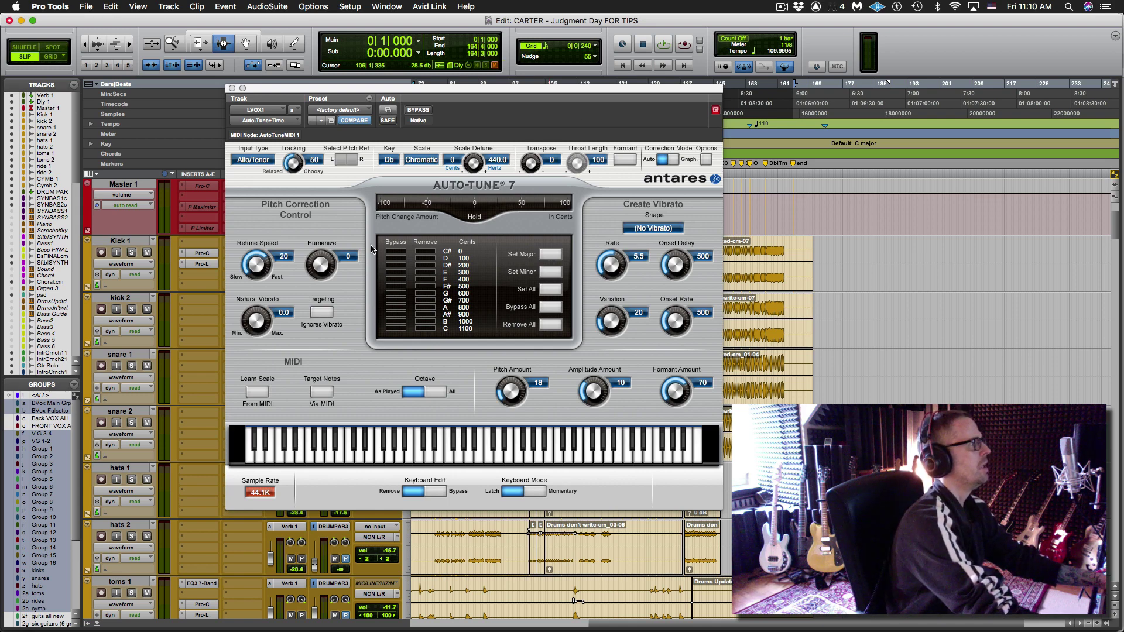
key(super+equal)
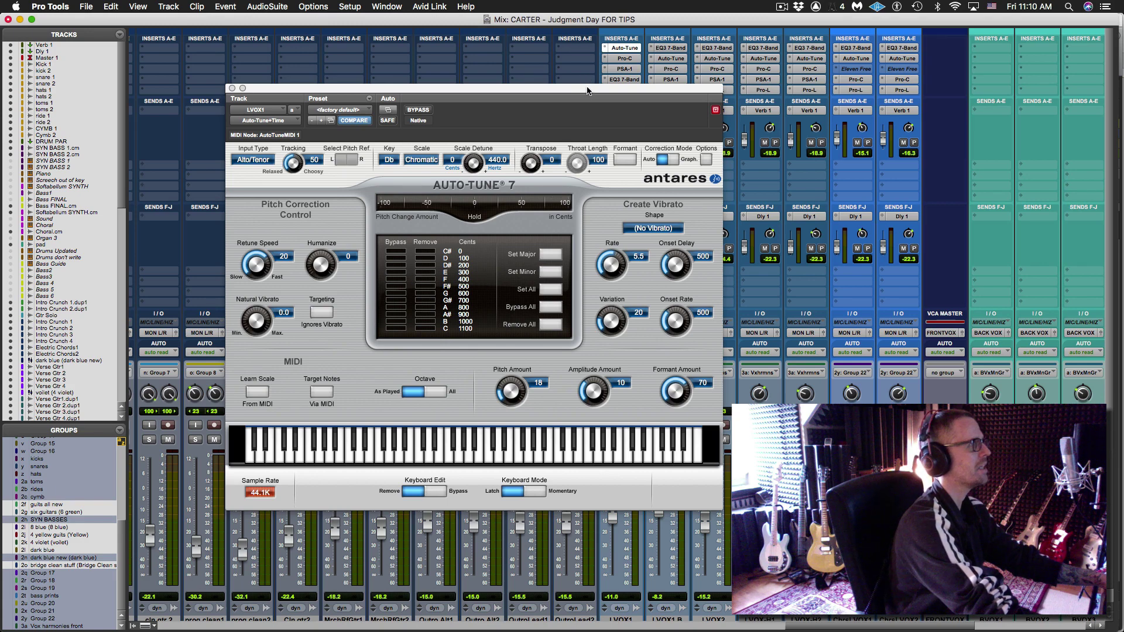
drag(587, 91, 421, 116)
scroll(583, 233, down, 1)
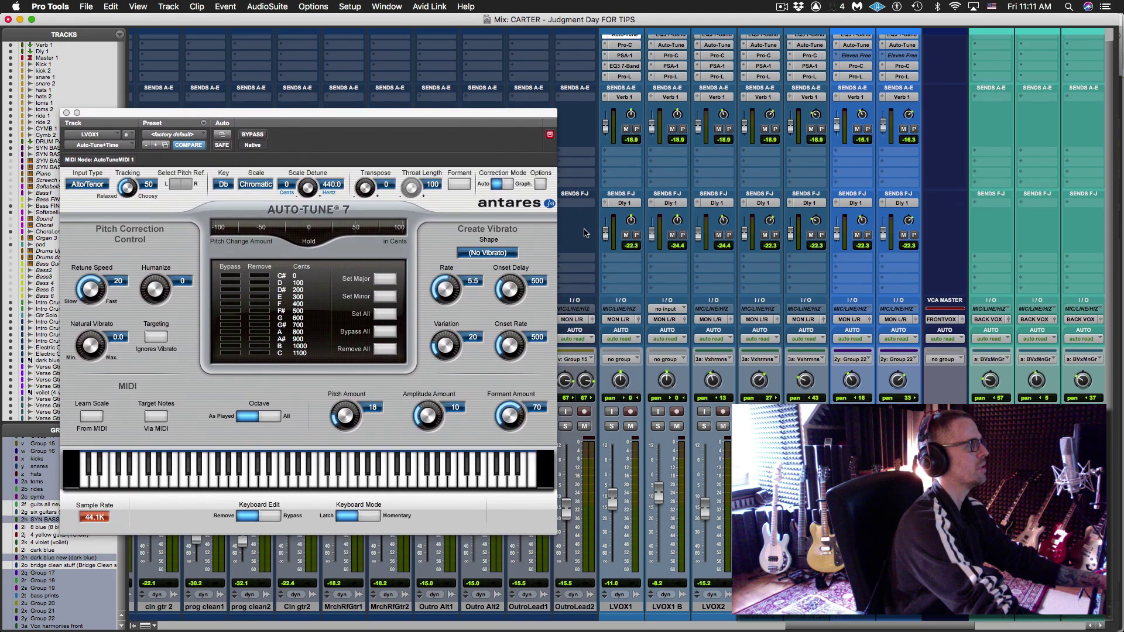
Select the LVOX1 track, switch to the Edit window, and move the Auto-Tune window below the LVOX1 lane.
click(630, 614)
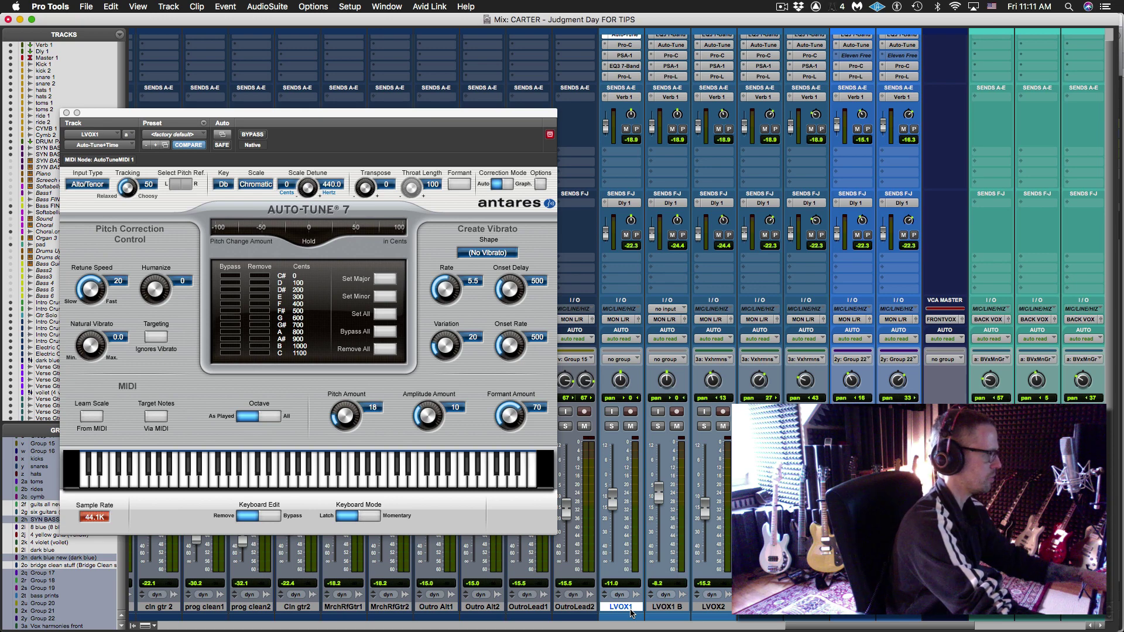
scroll(634, 609, right, 10)
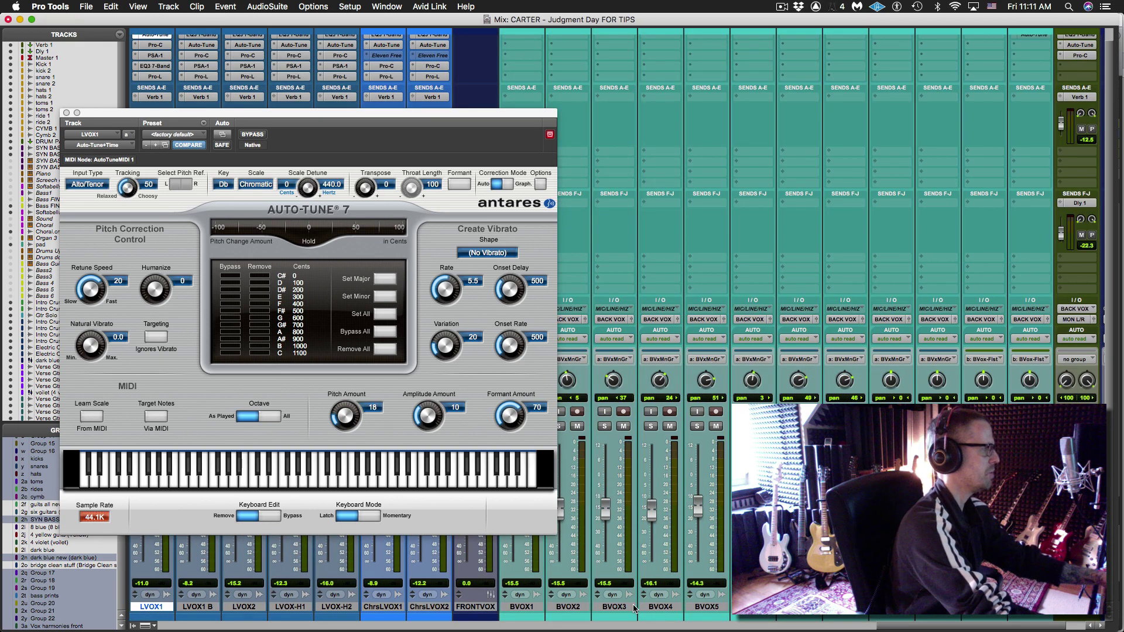
key(super+equal)
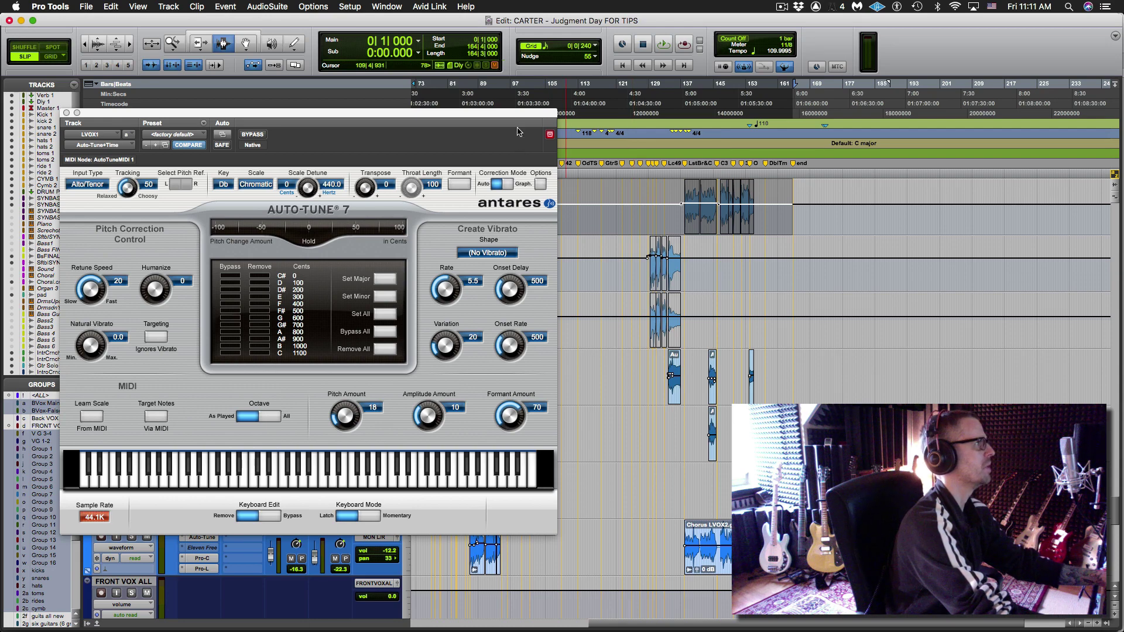
drag(519, 116, 870, 266)
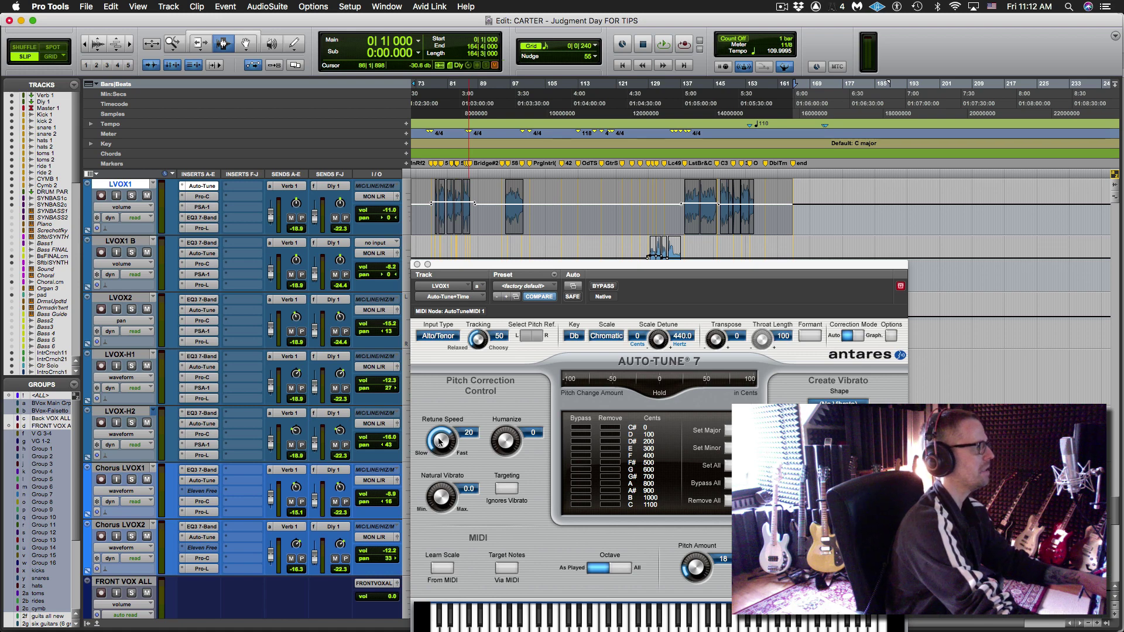
Enable automation for Auto-Tune's Retune Speed and show that parameter's automation playlist on the LVOX1 track.
right_click(440, 442)
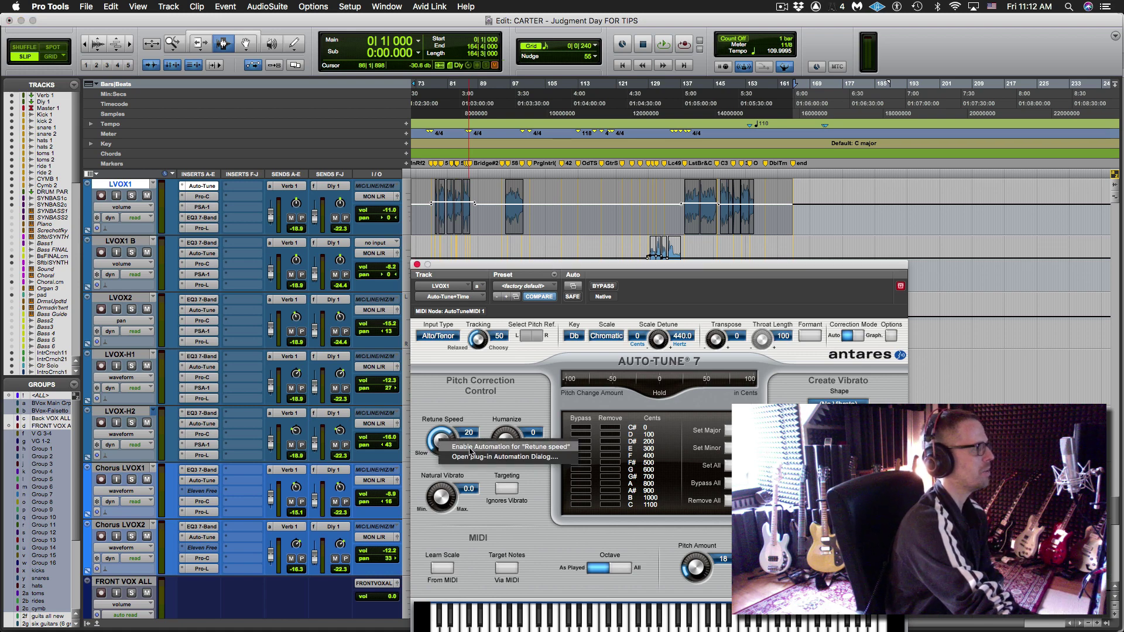
click(470, 448)
right_click(447, 451)
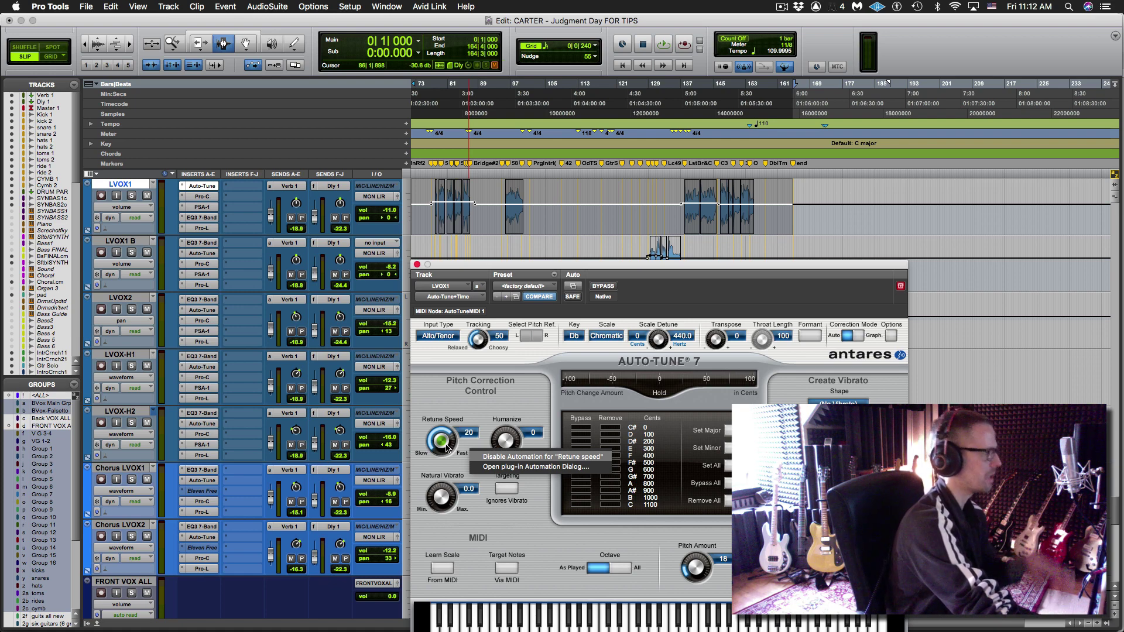
click(445, 390)
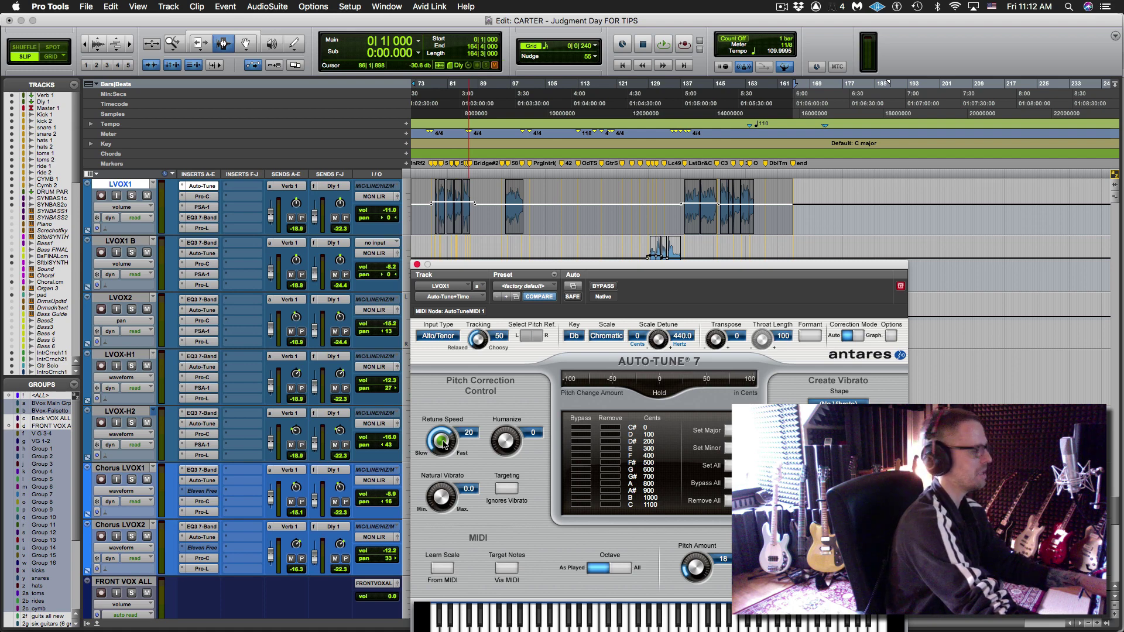
ctrl+super+click(443, 445)
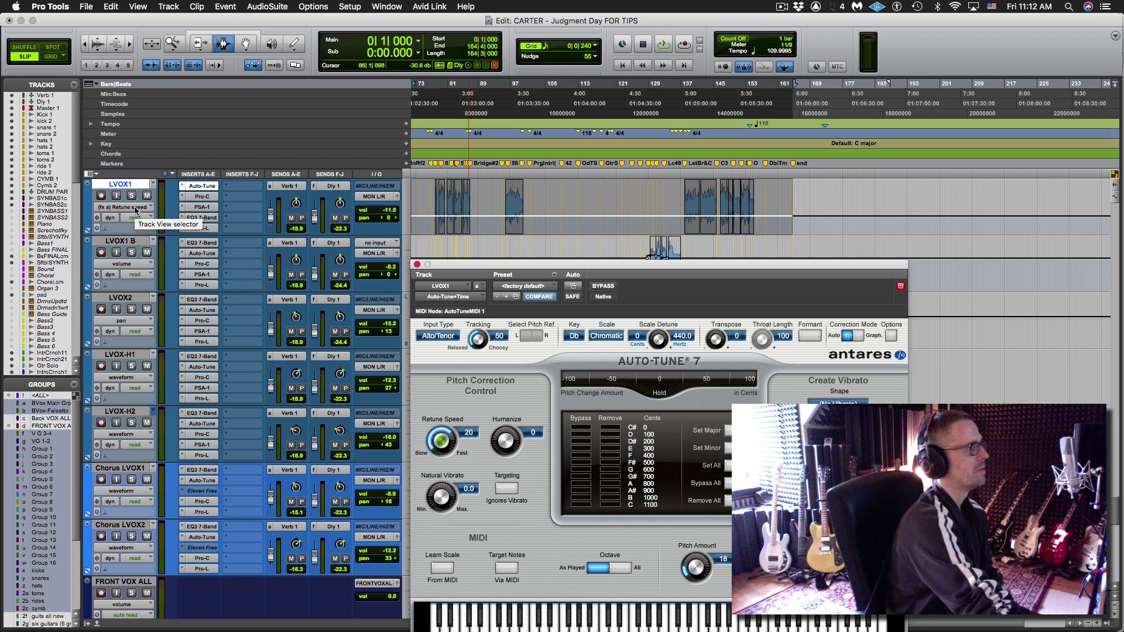
Draw a freehand Retune Speed automation curve in the gap between the LVOX1 vocal clips, and undo it.
key(F9)
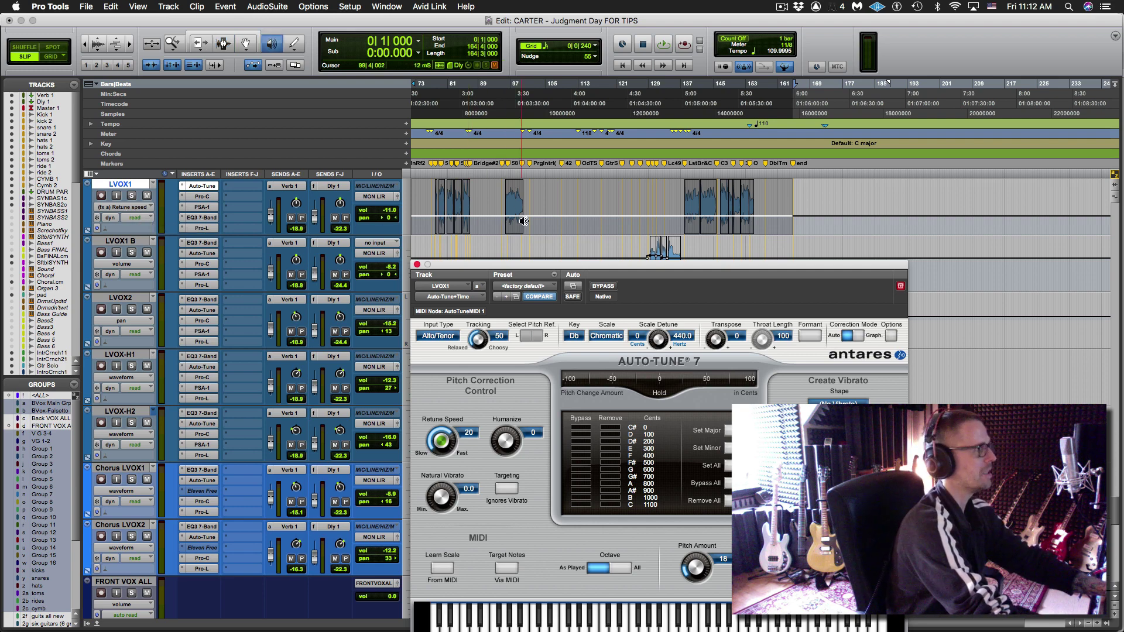
key(F10)
mouse_move(531, 212)
mouse_down()
mouse_move(569, 203)
mouse_move(651, 215)
mouse_up()
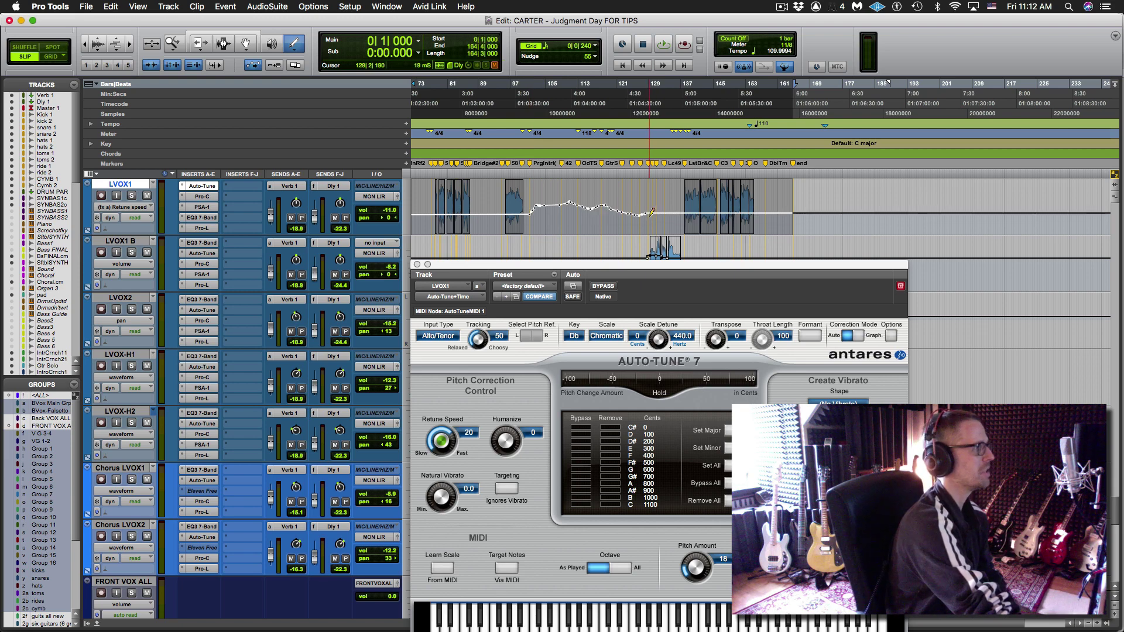
key(super+z)
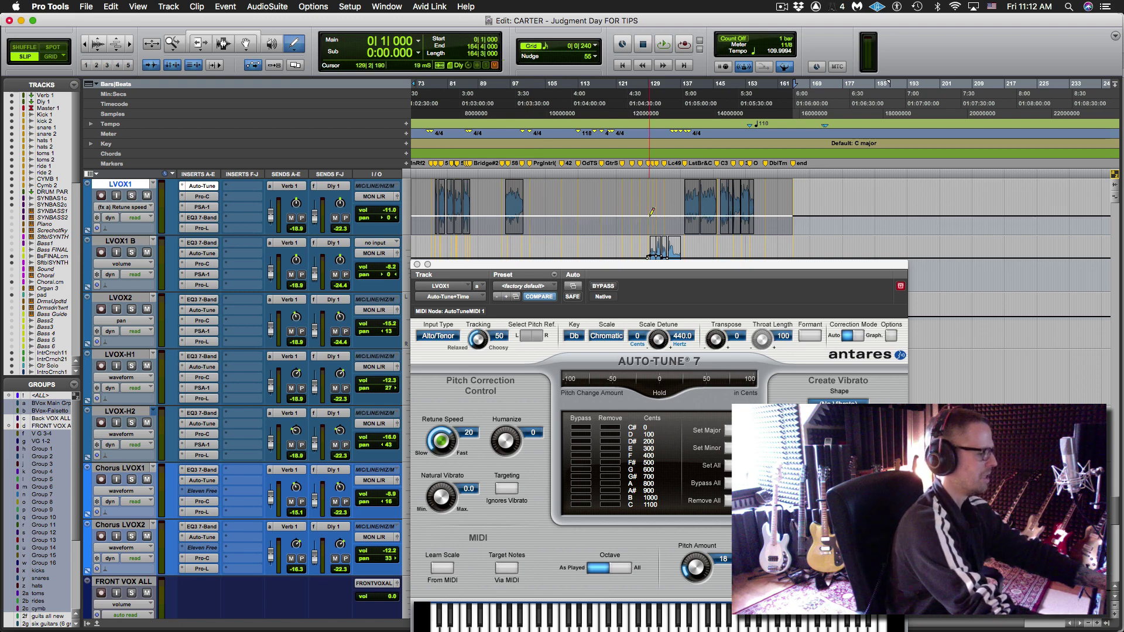
Select the LVOX1 vocal from 138|3|400 to 139|1|828 and raise its Retune Speed automation to 72 with the Trim tool.
key(F8)
click(689, 214)
key(F7)
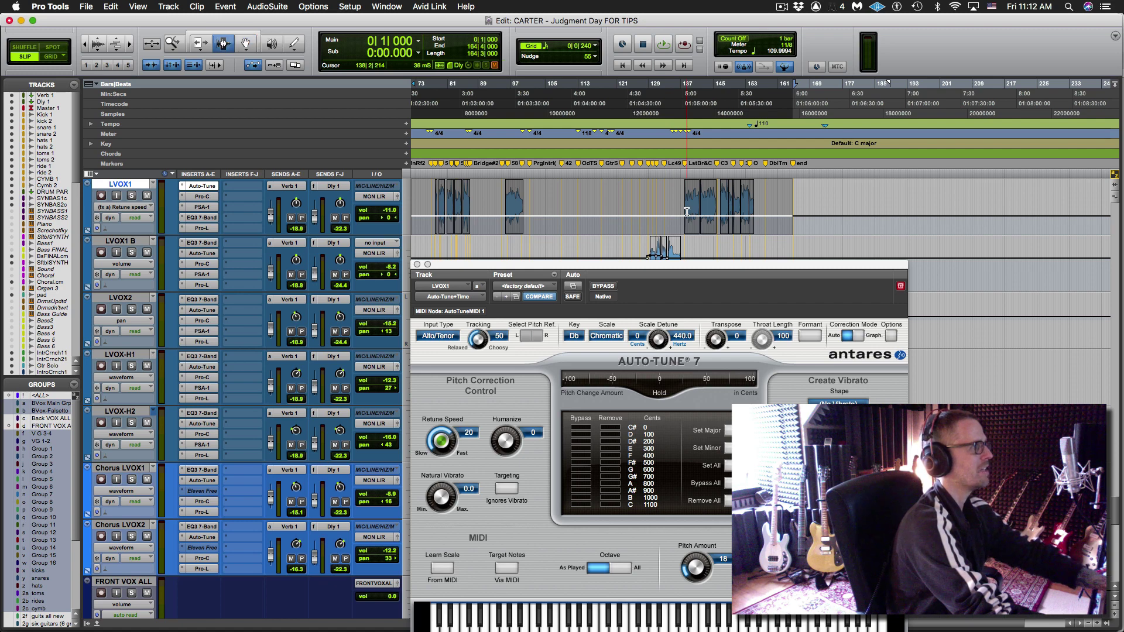
drag(687, 212, 689, 212)
key(t)
key(t)
key(t)
key(t)
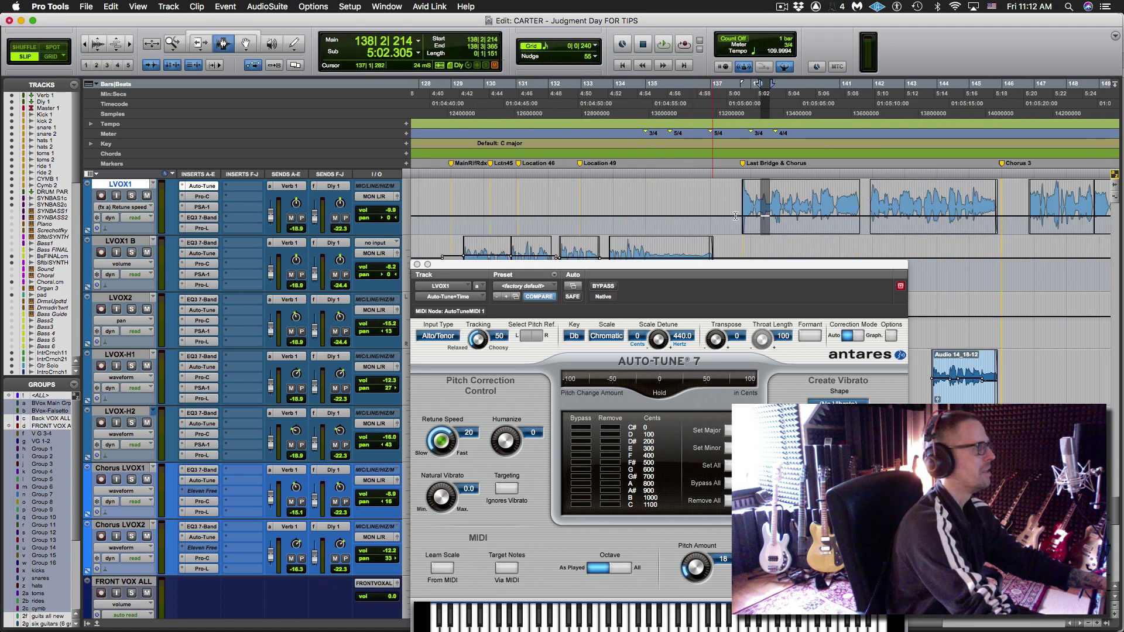
drag(780, 214, 801, 212)
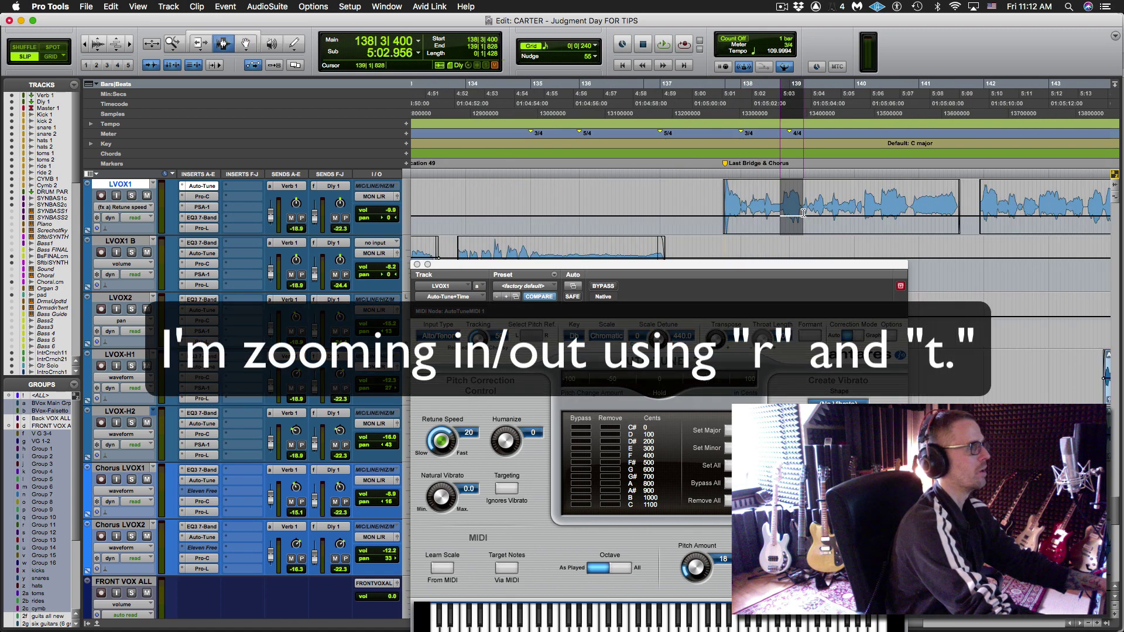
key(F6)
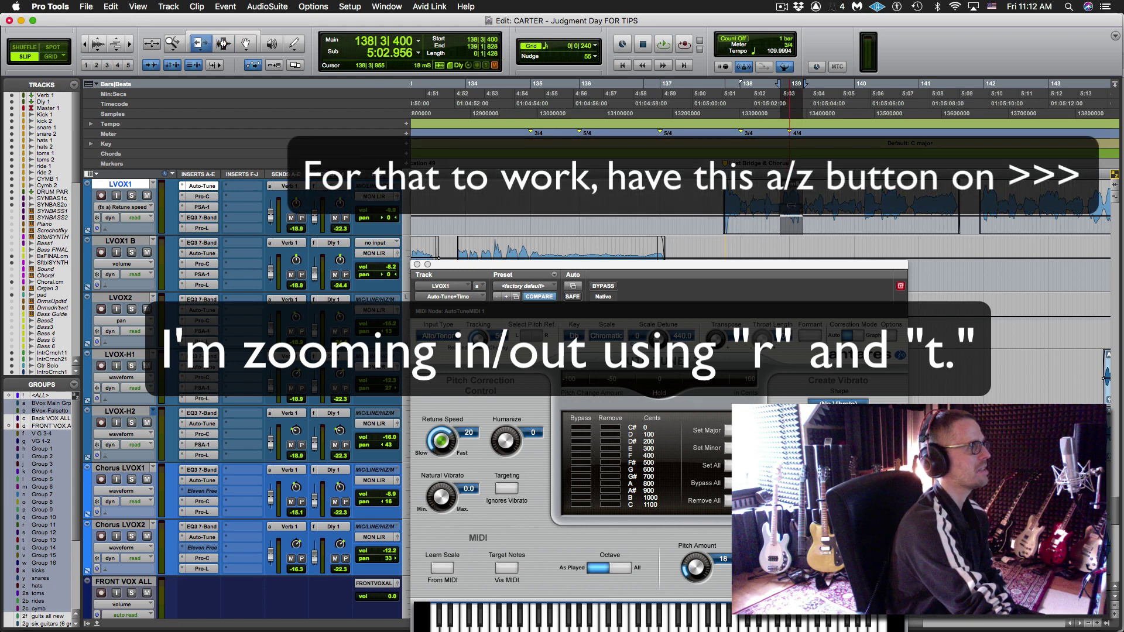
mouse_move(791, 218)
mouse_down()
mouse_move(792, 232)
mouse_move(789, 197)
mouse_move(792, 218)
mouse_up()
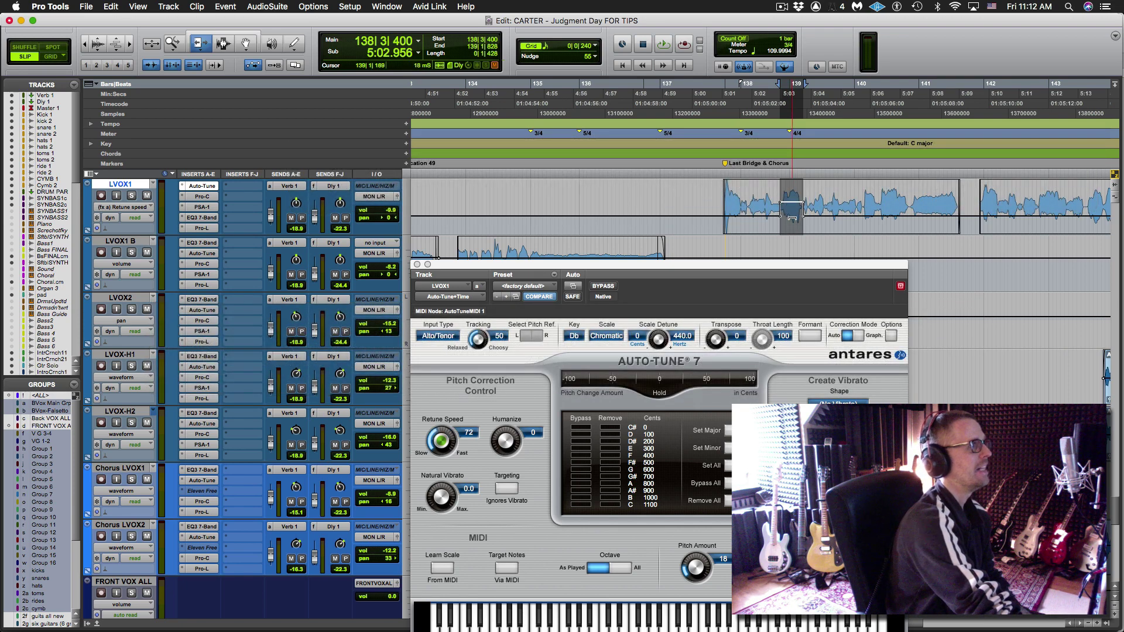